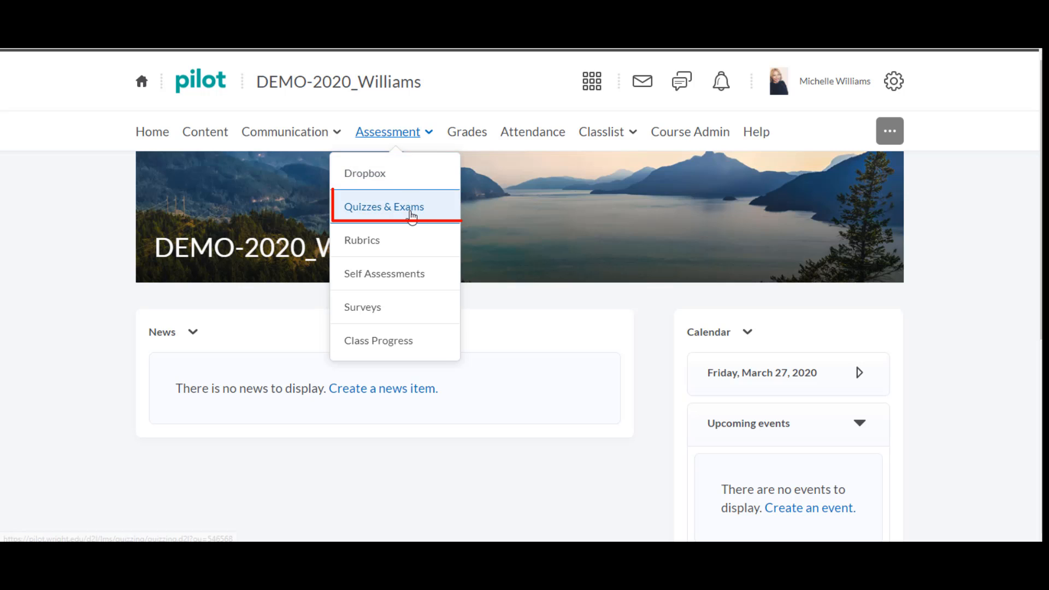
Create a new quiz in Quizzes & Exams and name it "Week 2 Quiz"
left_click(411, 213)
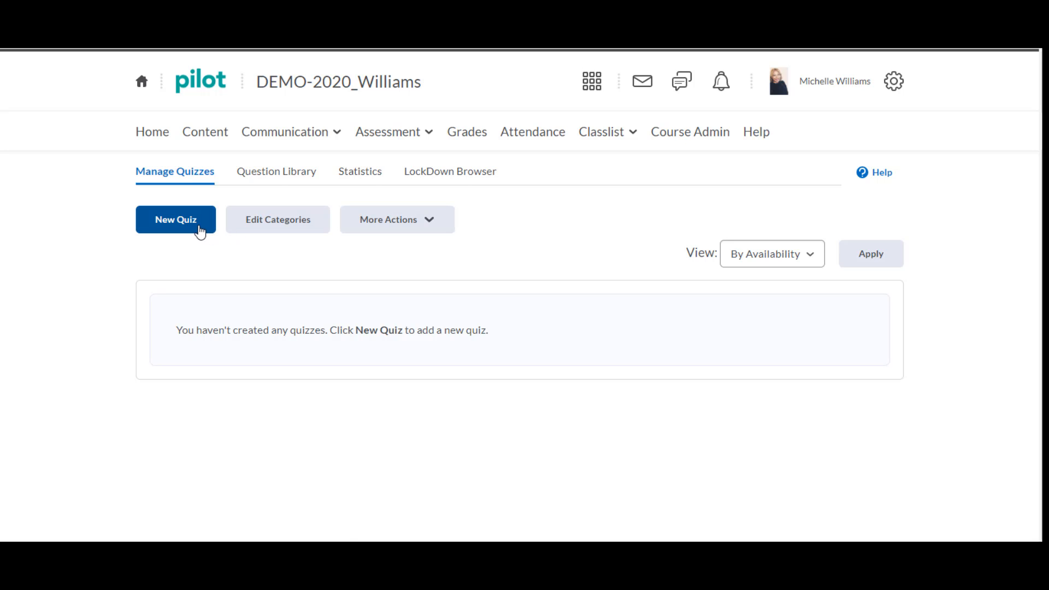
left_click(176, 220)
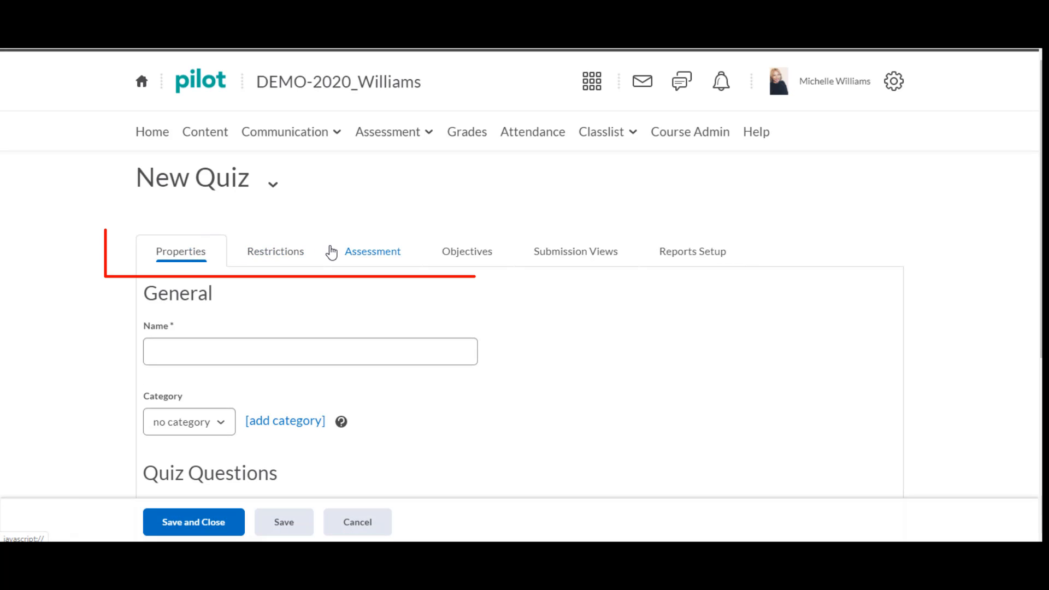
left_click(300, 351)
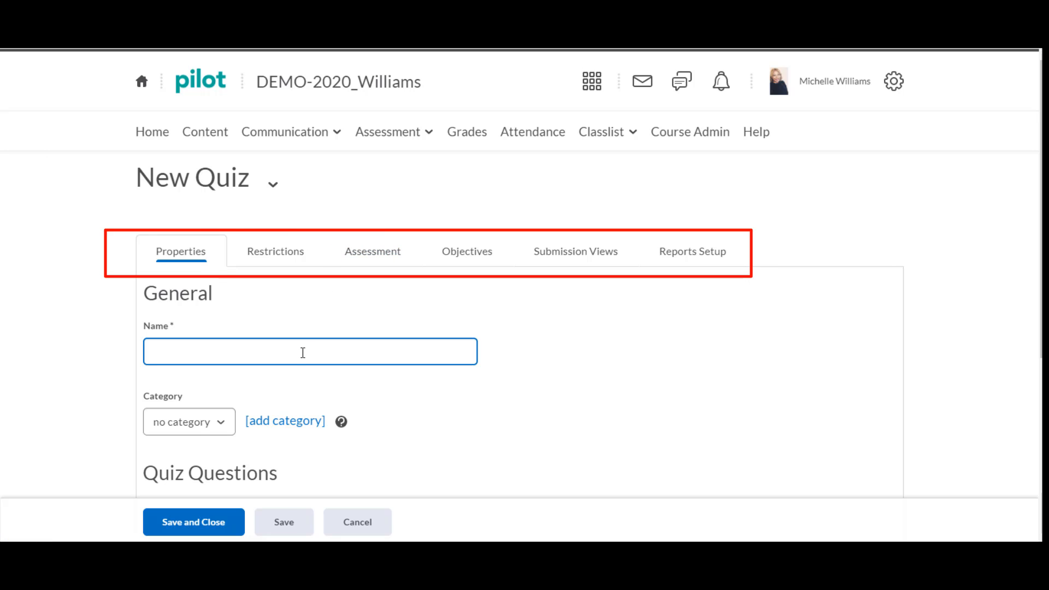
type("qUIZ")
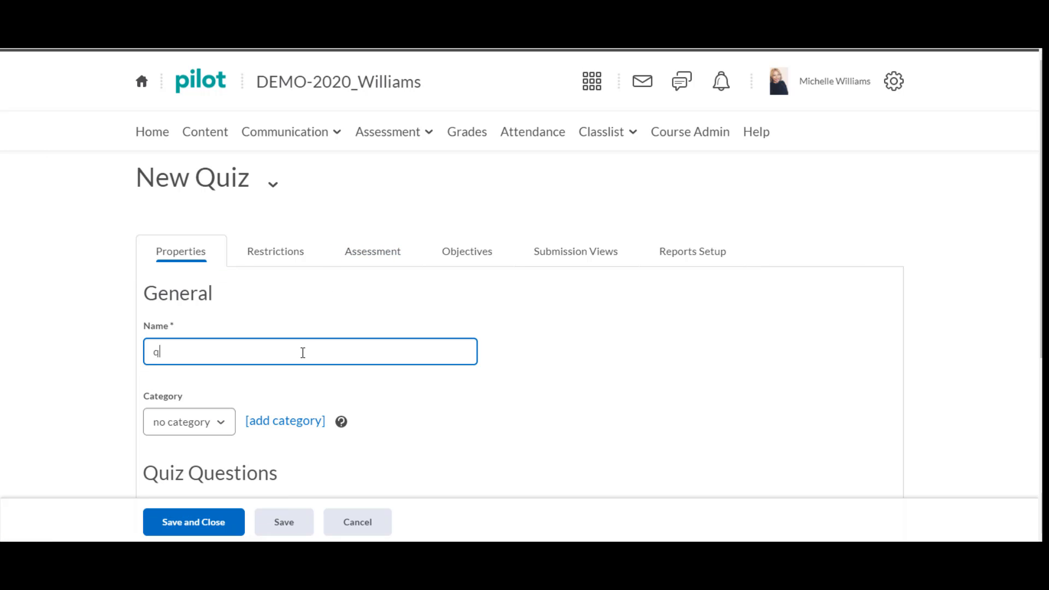
key("BackSpace")
key("BackSpace")
key("BackSpace")
key("BackSpace")
type("Week 2 Quiz")
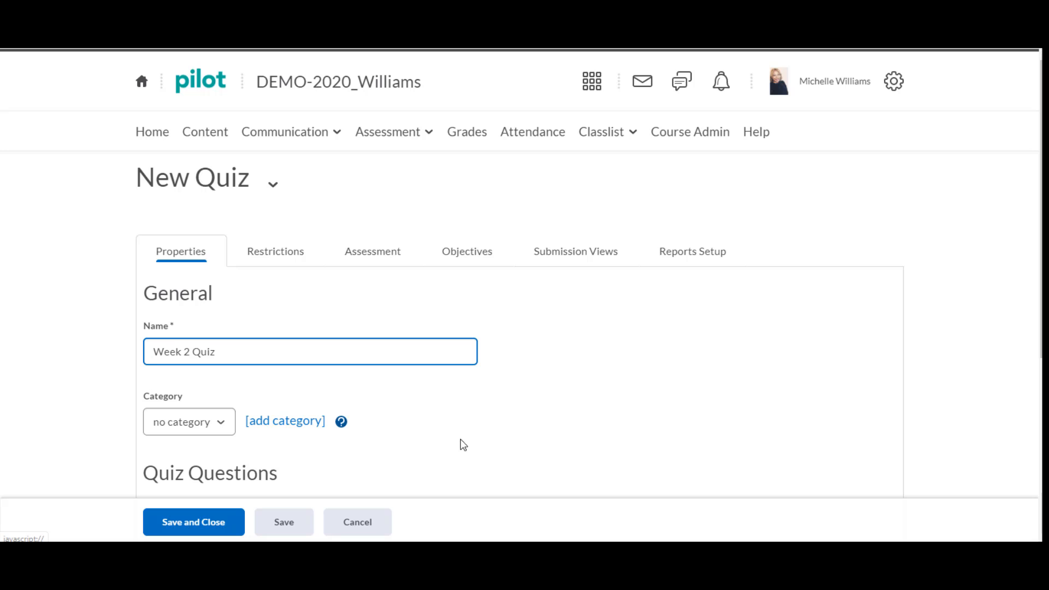
Import all the questions from the Question Library into the Week 2 Quiz
left_click_drag(1041, 272, 1042, 416)
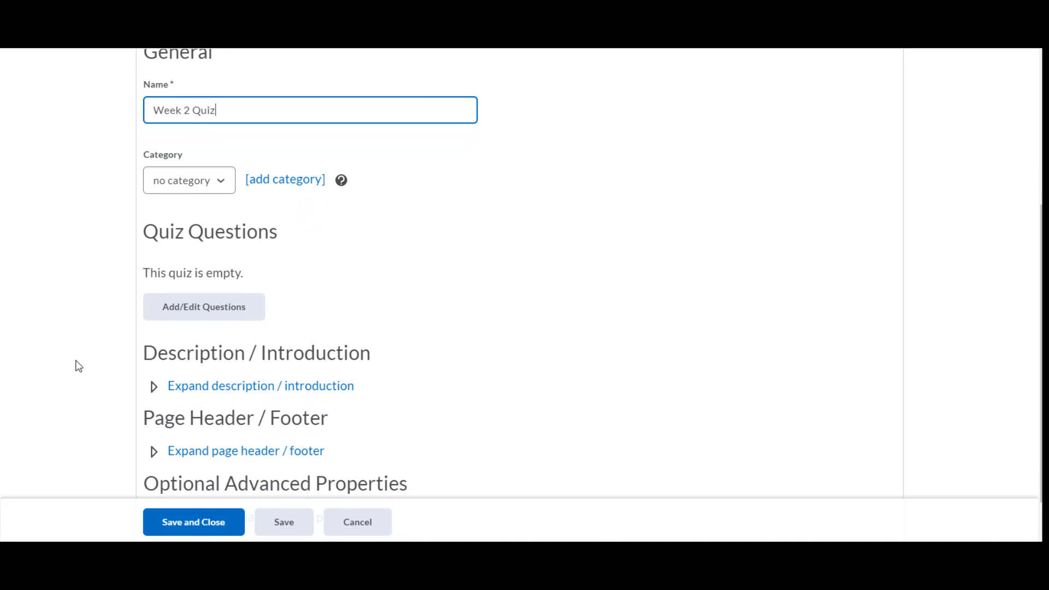
left_click(203, 316)
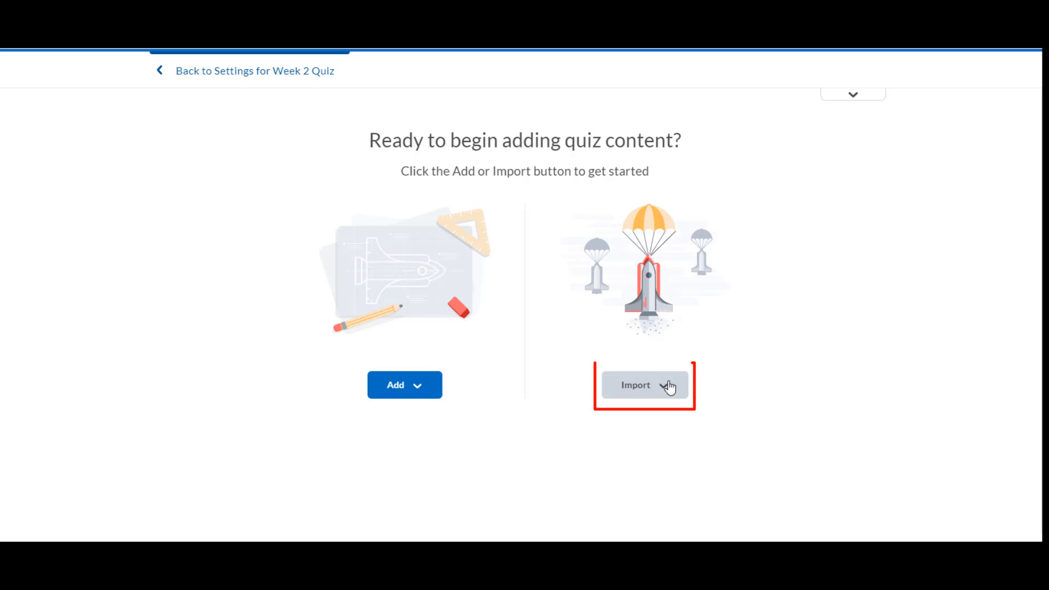
left_click(669, 390)
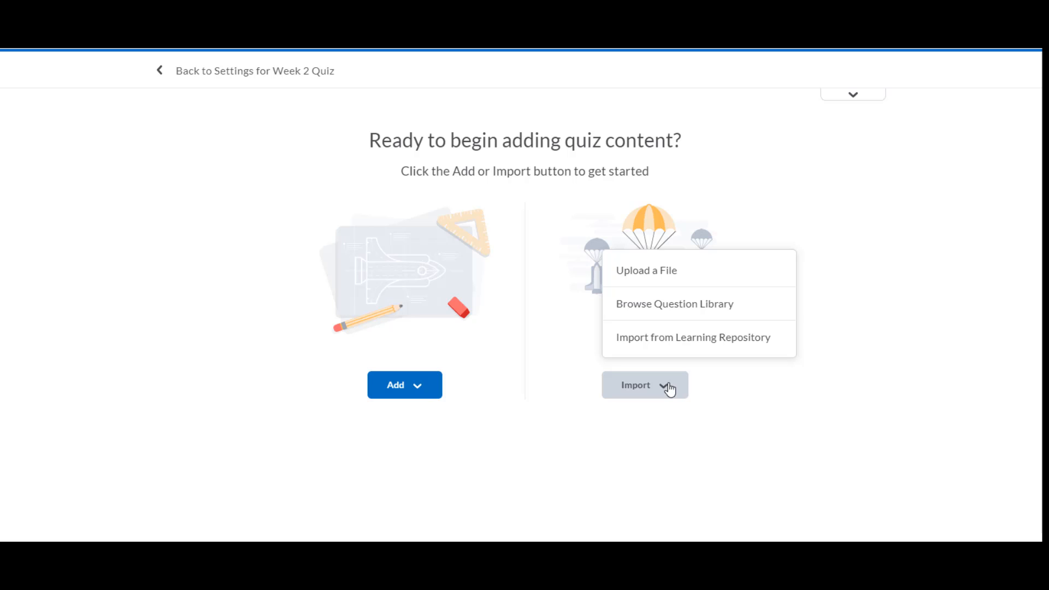
left_click(673, 306)
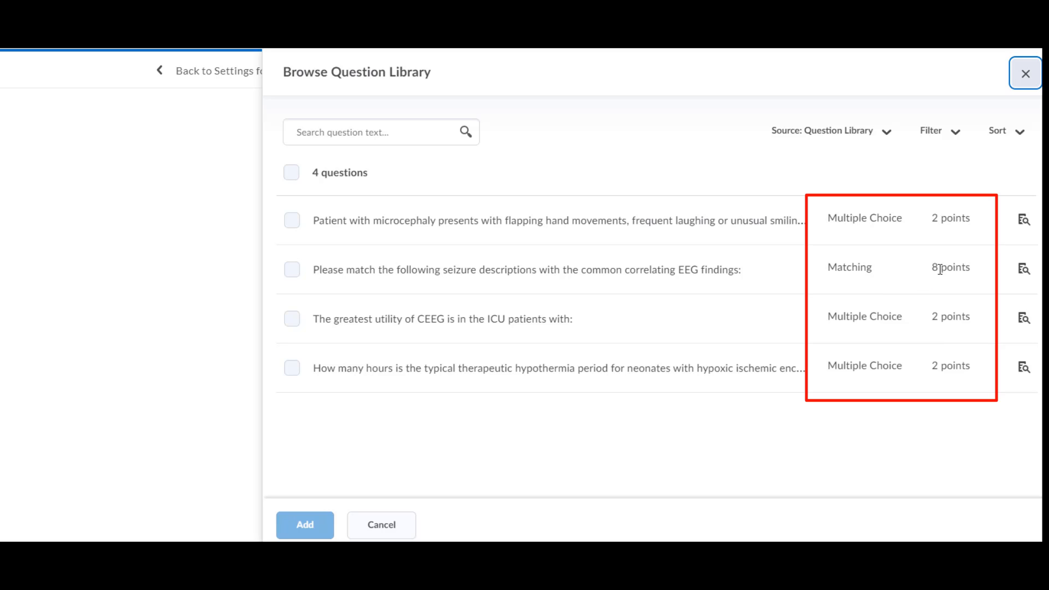
left_click(292, 172)
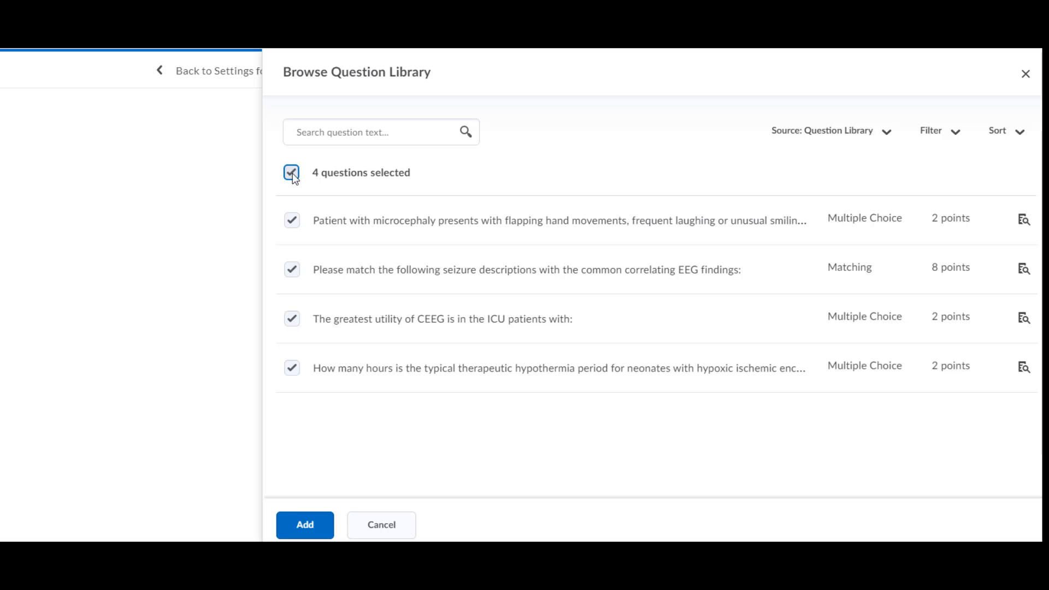
left_click(301, 525)
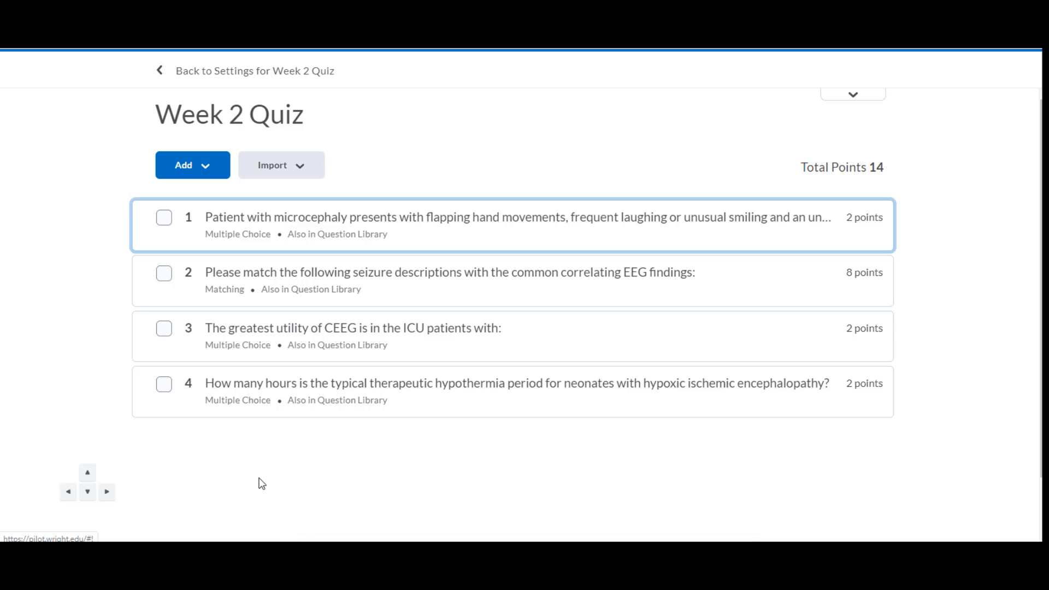
Return to the Week 2 Quiz settings and review the quiz questions and other properties
left_click(161, 77)
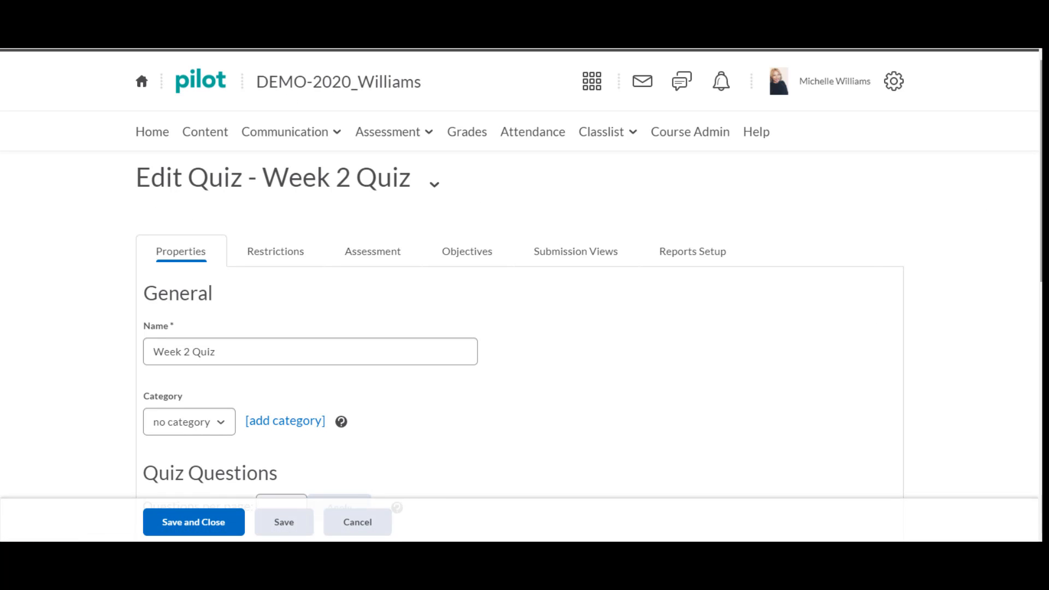
scroll(592, 278, "down", 4)
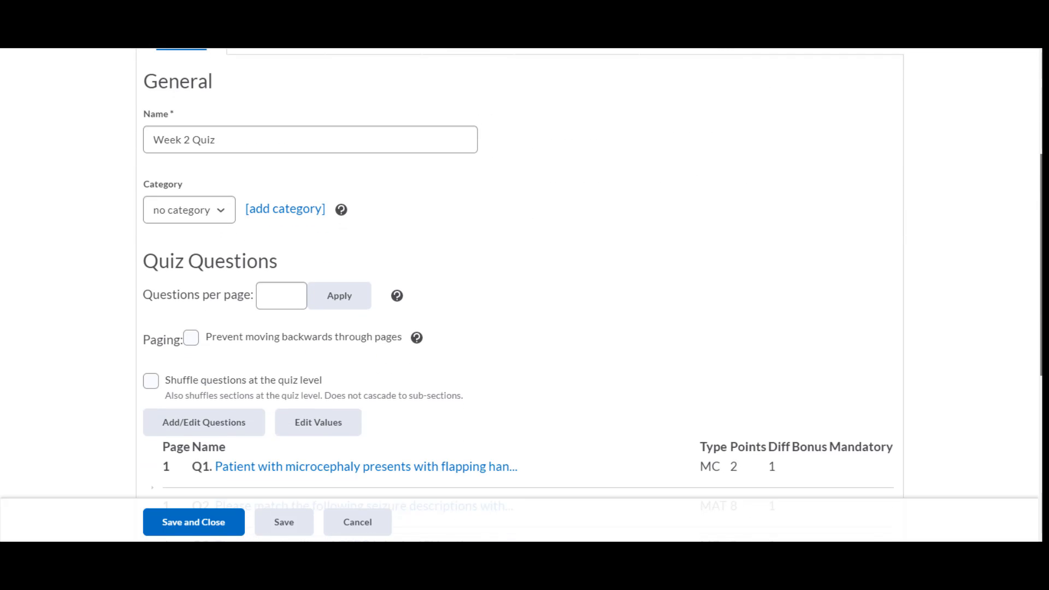
scroll(592, 279, "down", 4)
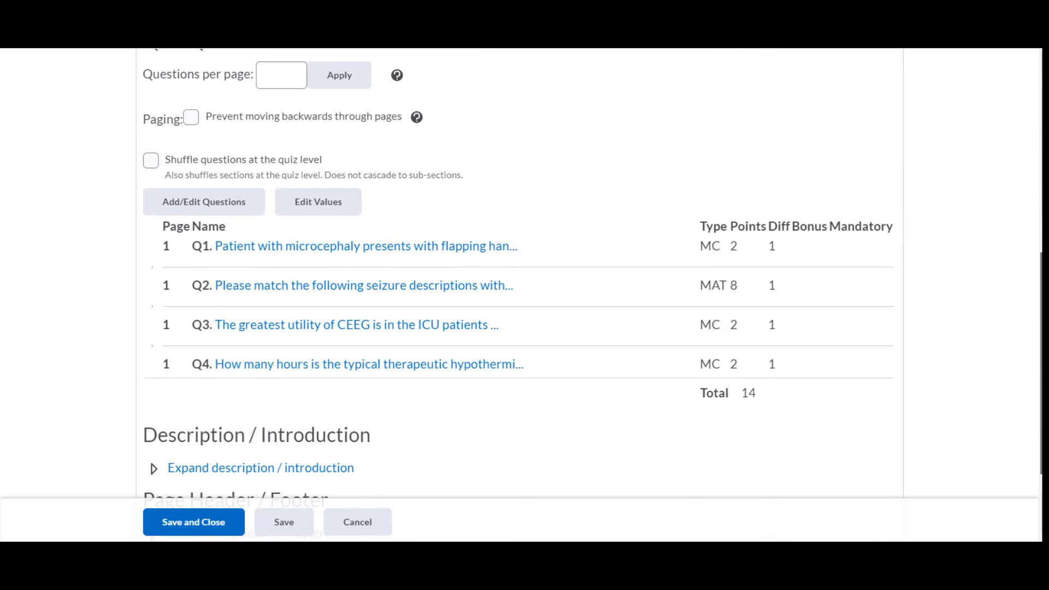
scroll(592, 278, "down", 2)
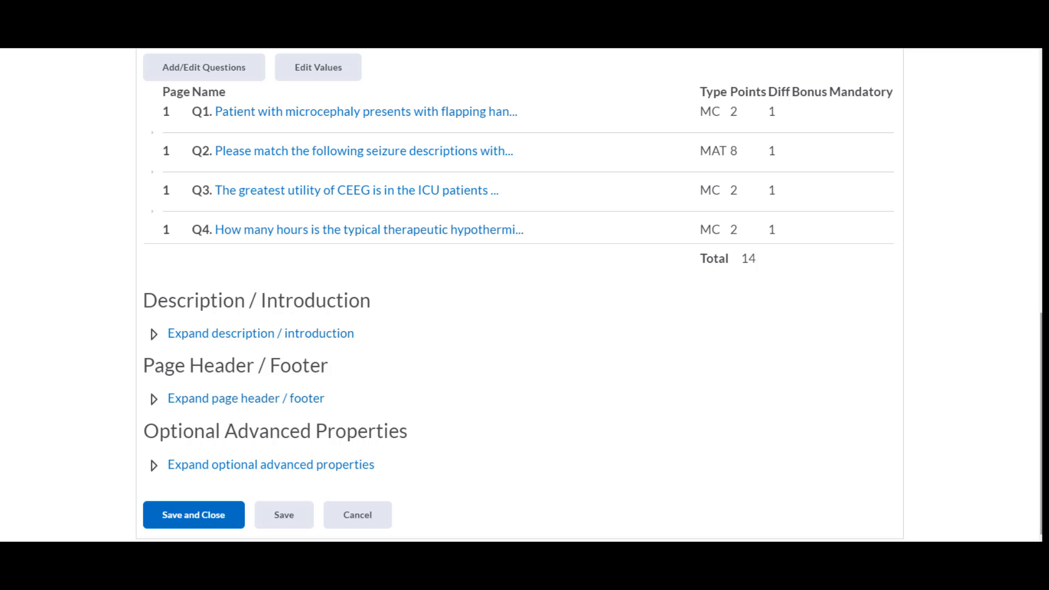
scroll(307, 148, "up", 7)
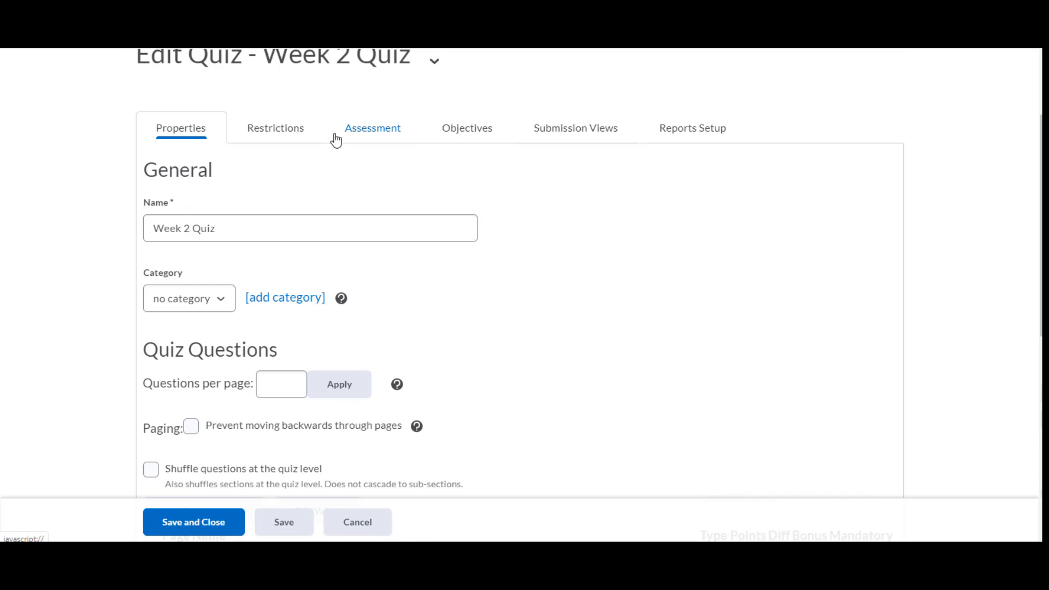
In the quiz's restrictions, set the recommended time limit to 60 minutes and enable Show clock
left_click(301, 146)
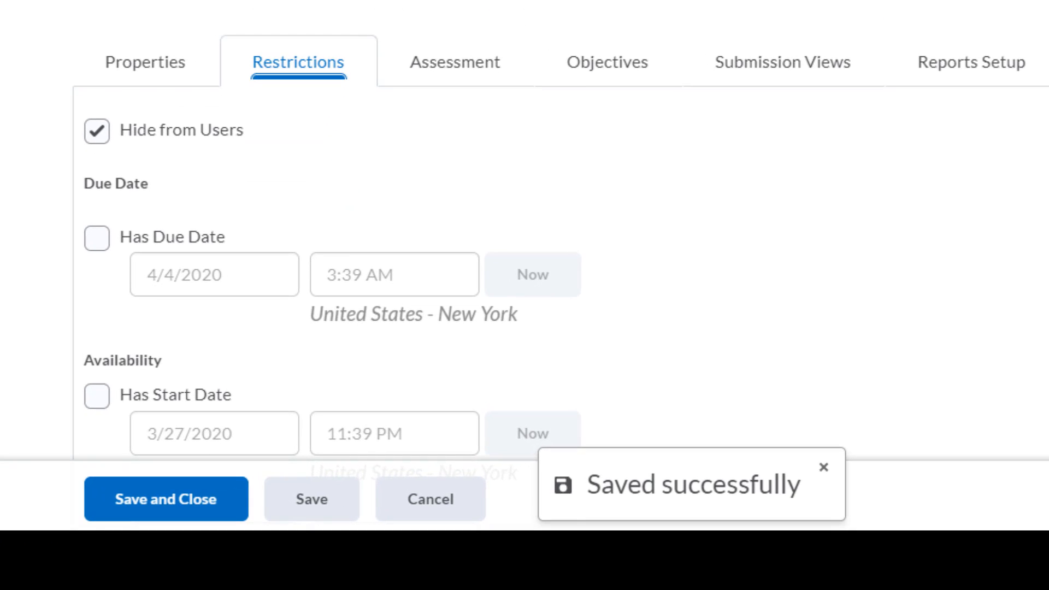
scroll(560, 255, "down", 3)
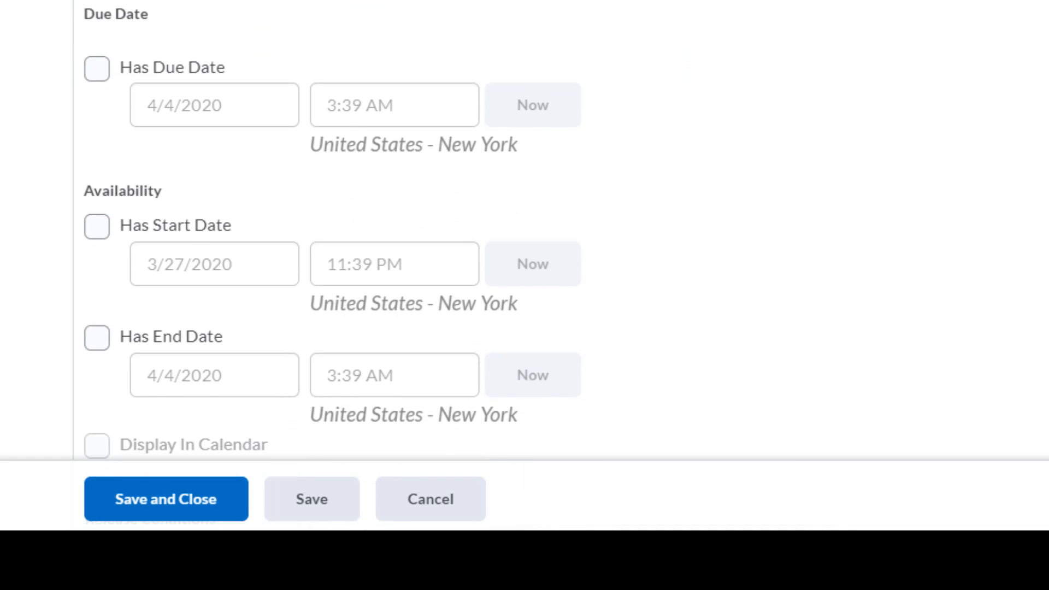
scroll(333, 230, "down", 2)
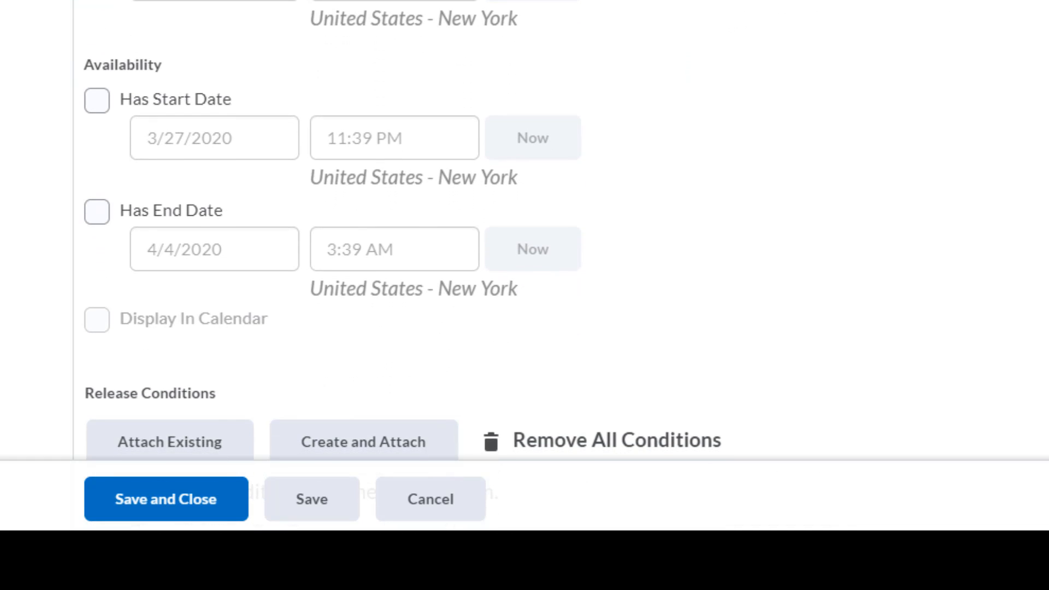
scroll(402, 250, "down", 3)
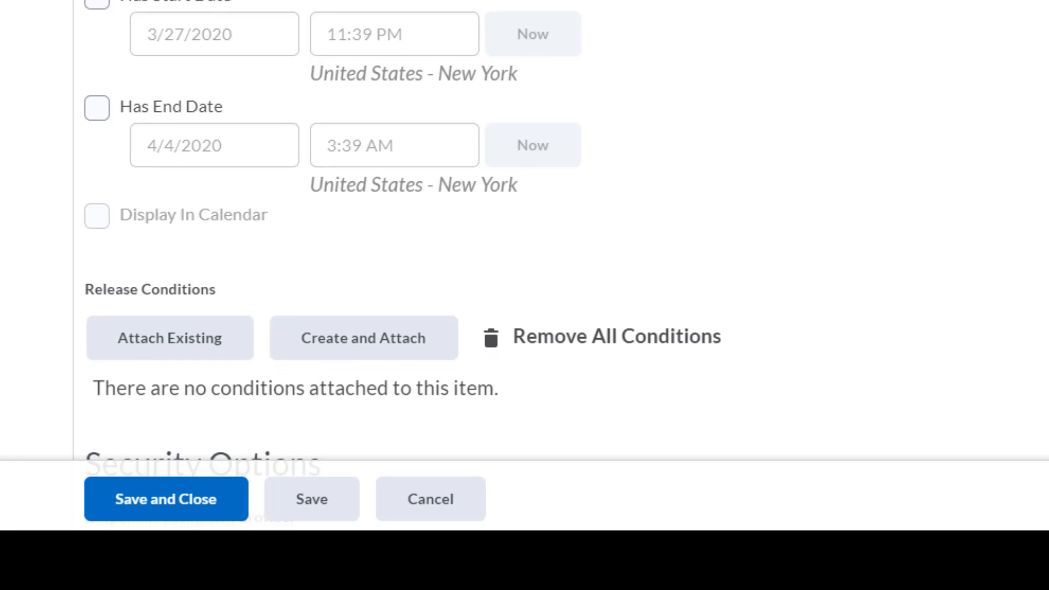
scroll(402, 250, "down", 2)
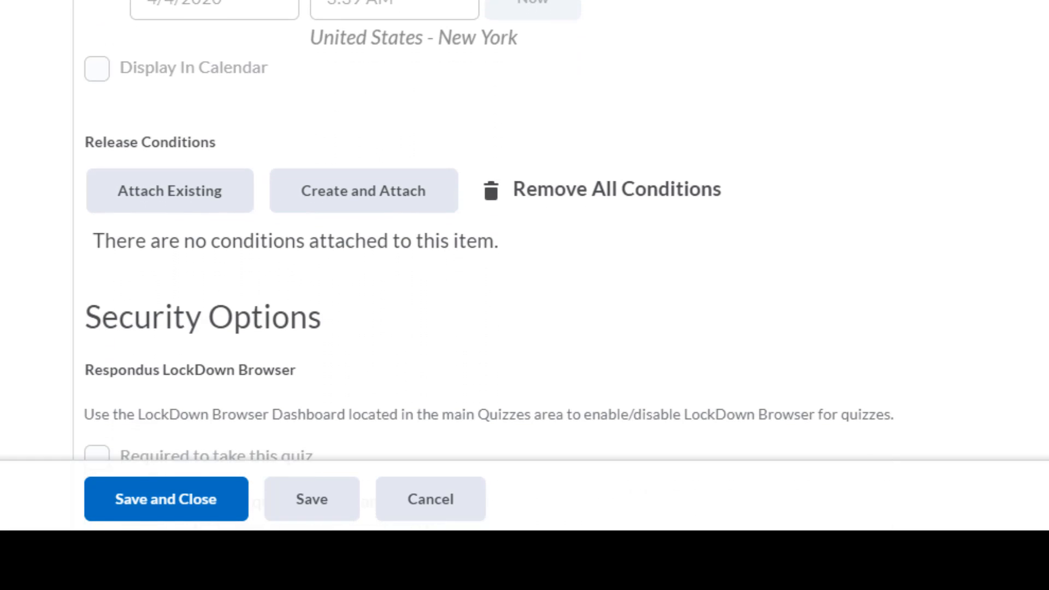
scroll(402, 250, "down", 5)
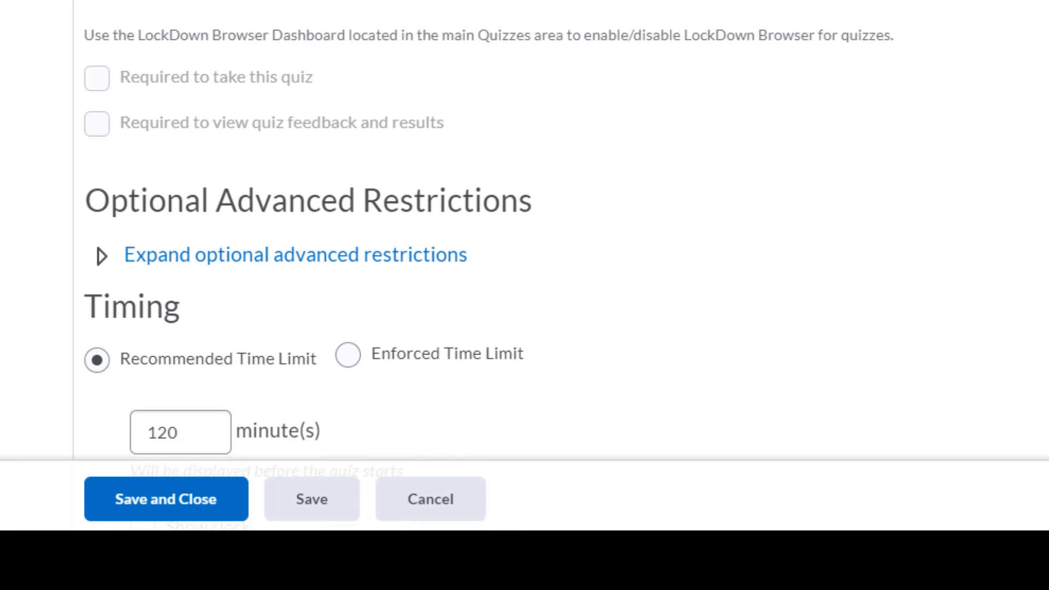
scroll(489, 270, "down", 2)
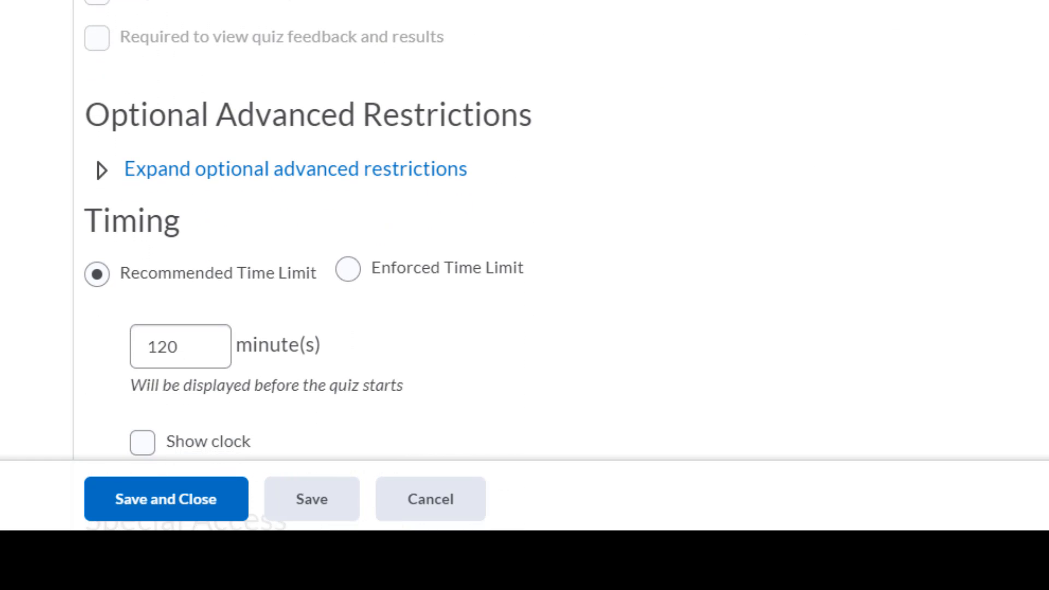
scroll(488, 269, "down", 1)
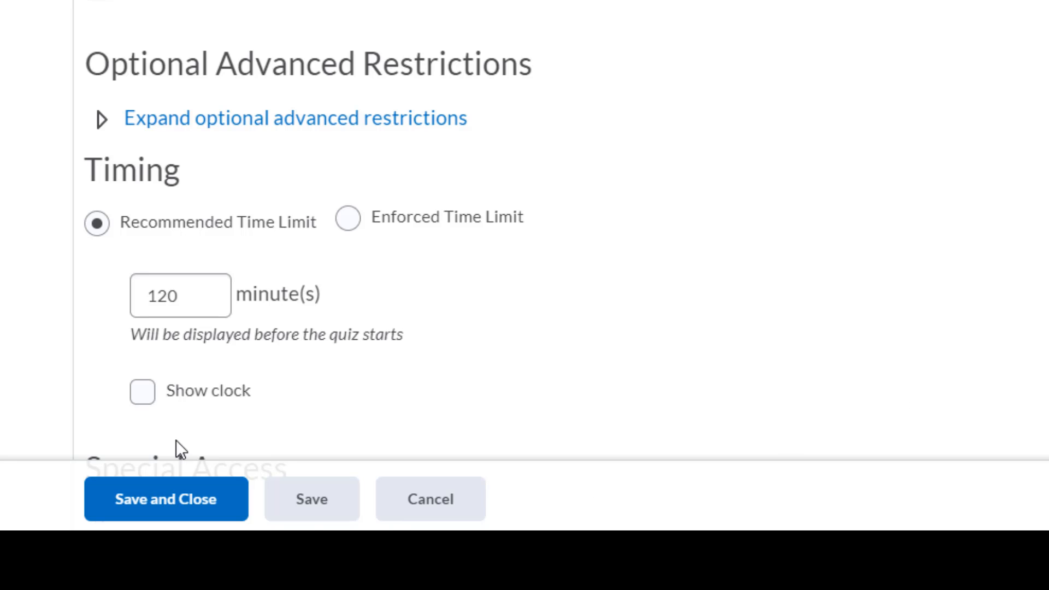
left_click(201, 303)
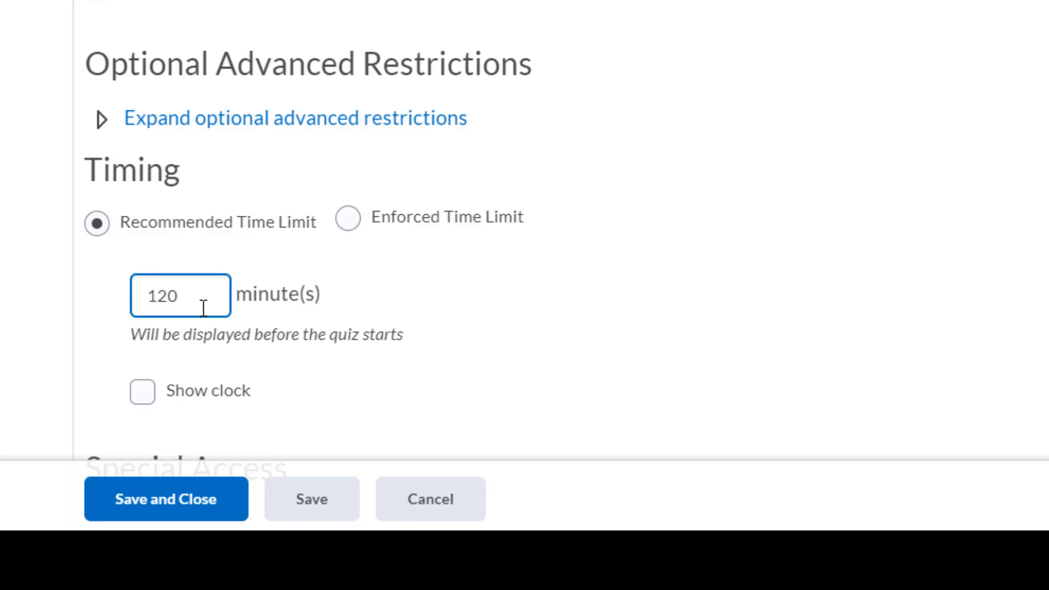
double_click(166, 301)
type("60")
scroll(303, 261, "down", 5)
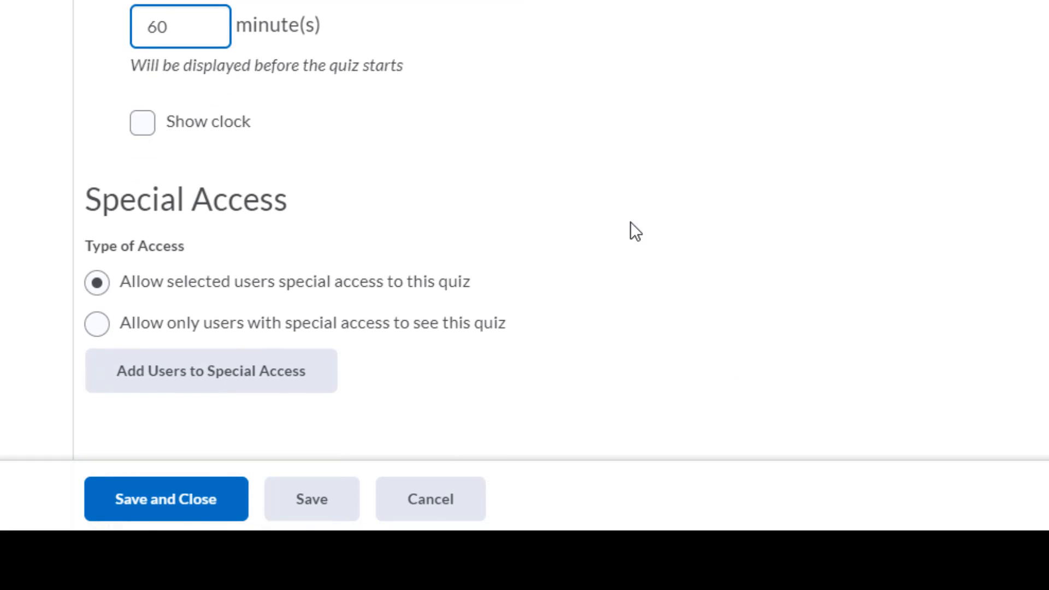
left_click(140, 120)
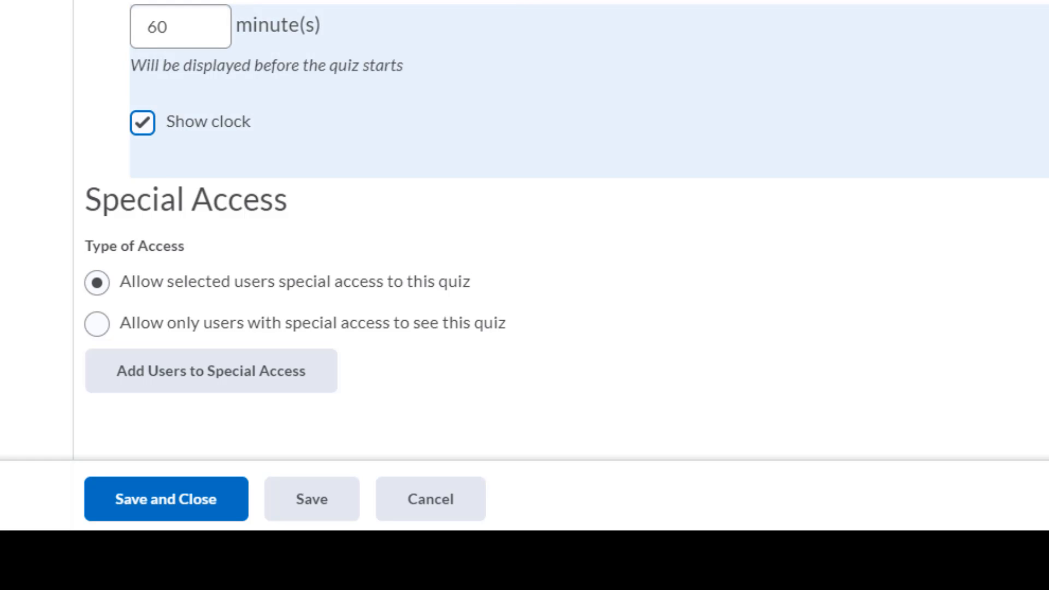
In the quiz's assessment settings, allow attempts to be set as graded immediately upon completion
scroll(524, 229, "up", 20)
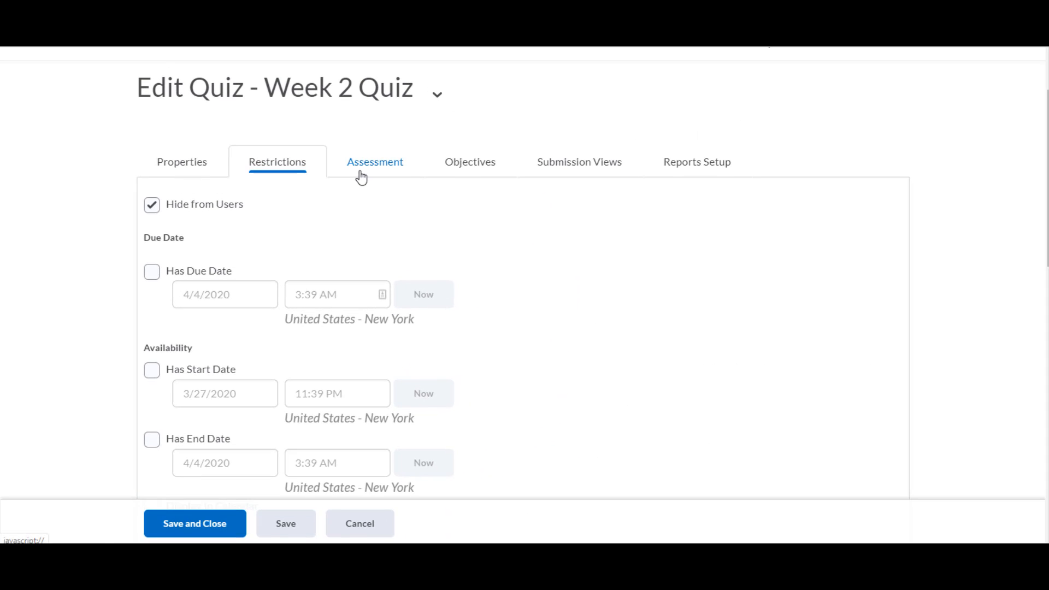
left_click(360, 174)
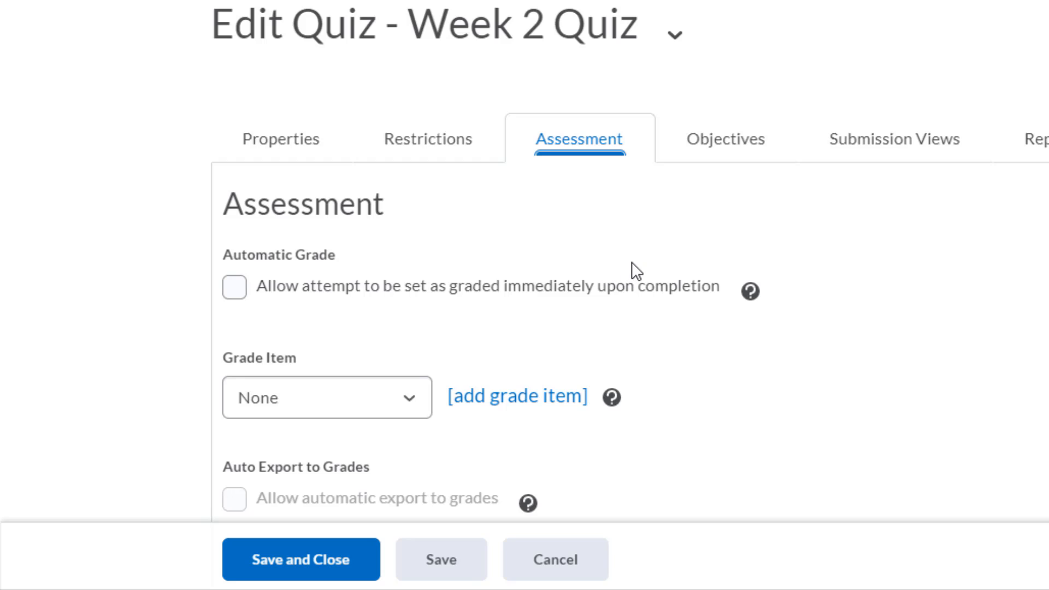
left_click(244, 285)
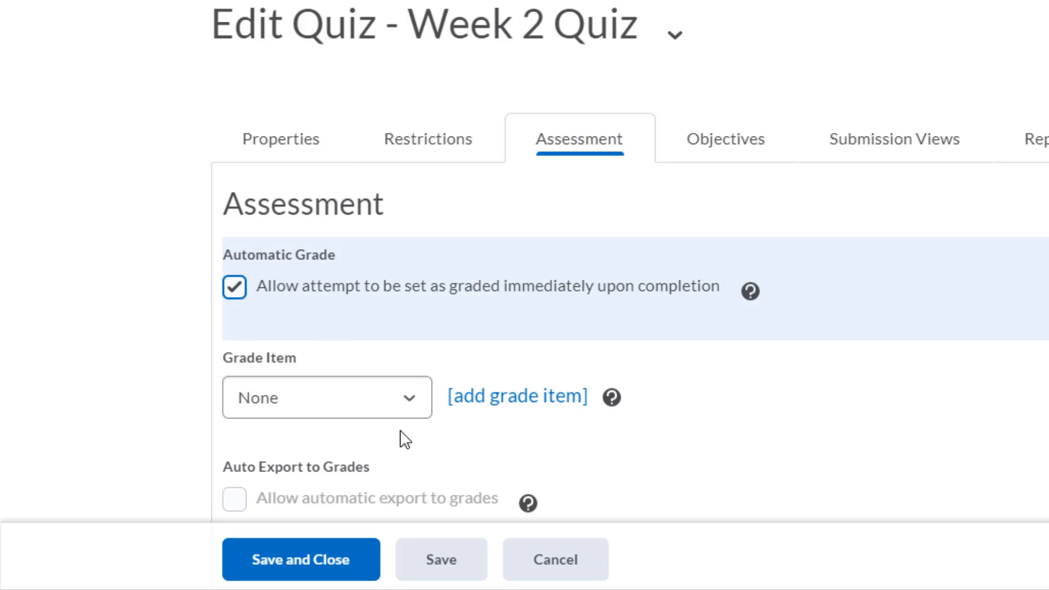
Examine the available grade items and the quiz's attempt and overall grade calculation settings
left_click(408, 405)
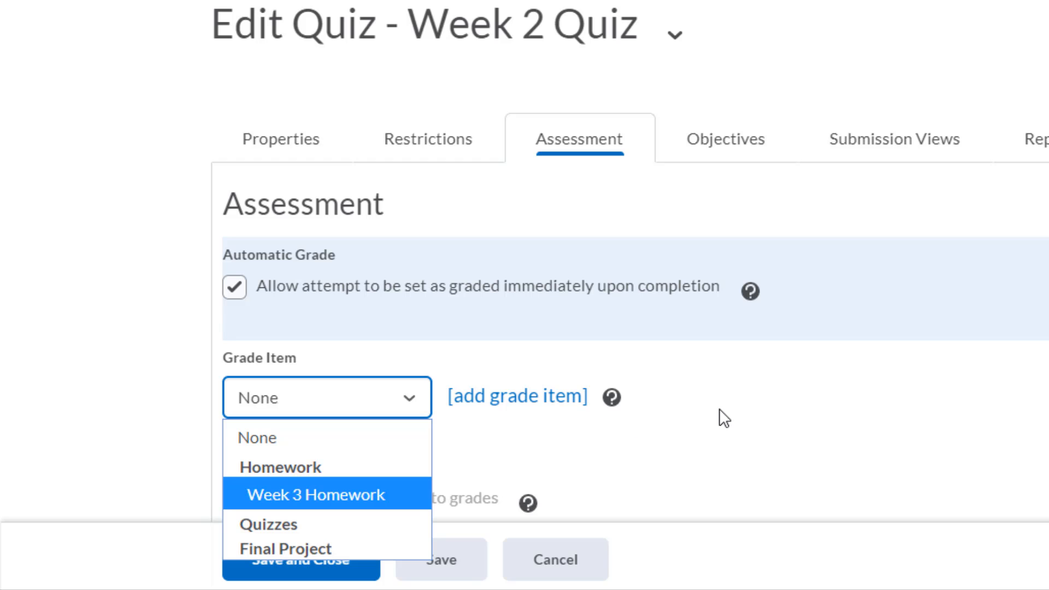
left_click(750, 391)
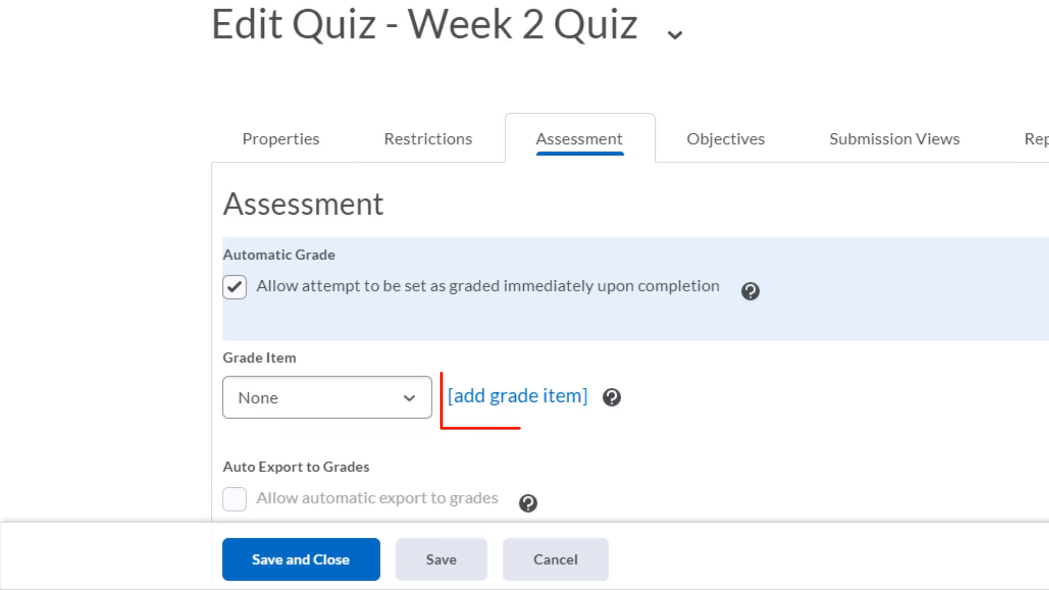
scroll(629, 256, "down", 3)
scroll(629, 256, "down", 2)
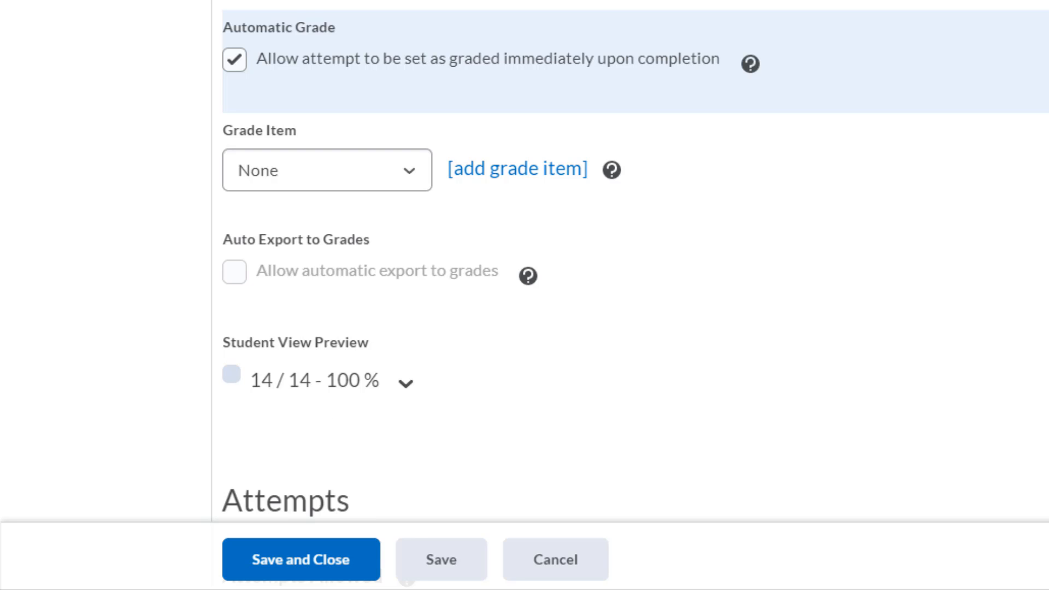
scroll(634, 295, "down", 4)
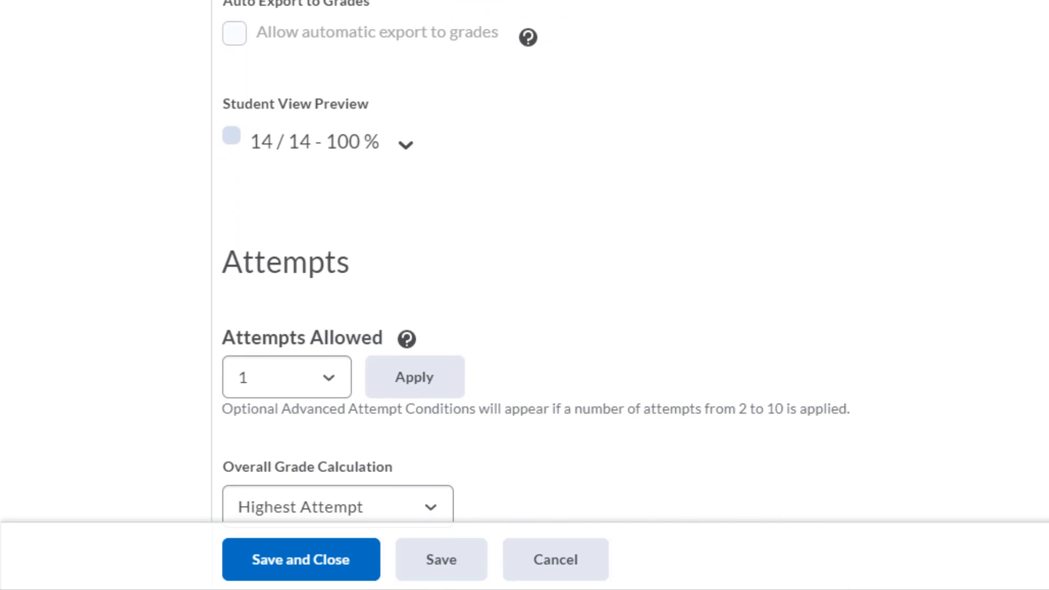
scroll(634, 295, "down", 1)
scroll(635, 295, "down", 1)
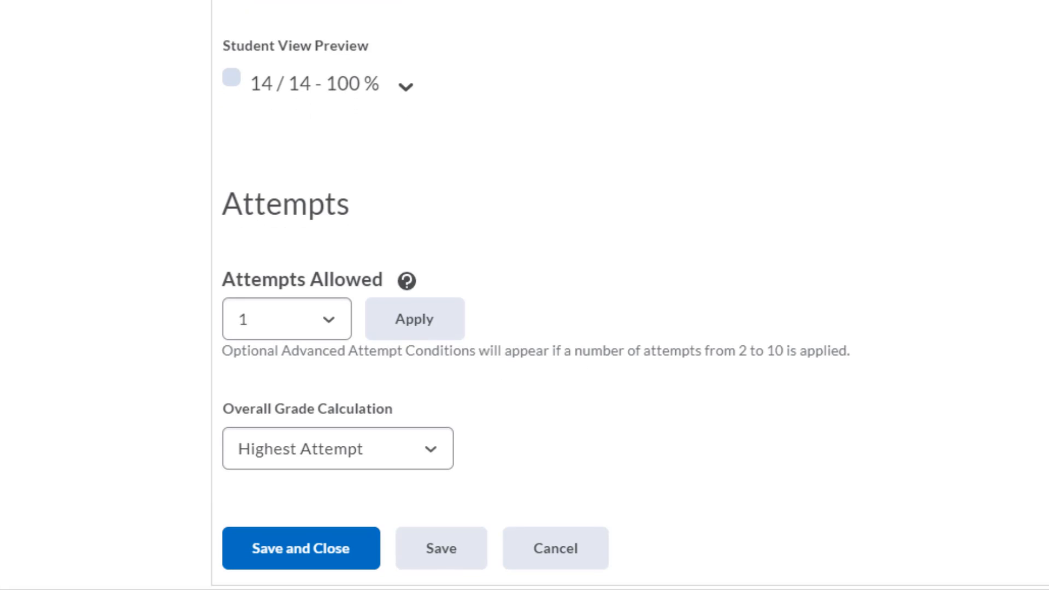
Check which attempt-scoring methods are offered for the quiz's overall grade calculation, keeping Highest Attempt
left_click(437, 448)
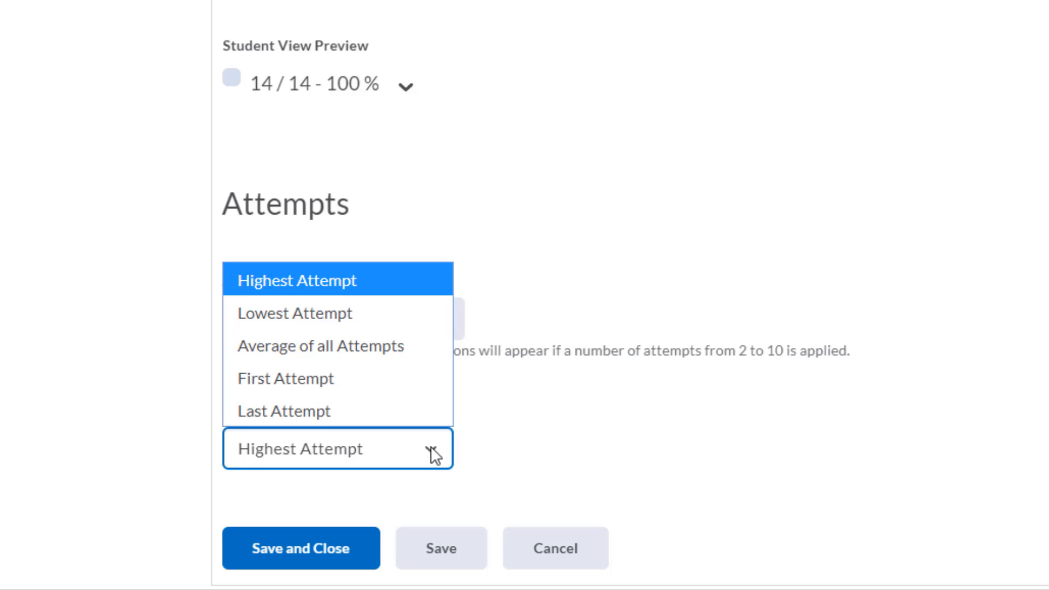
left_click(919, 144)
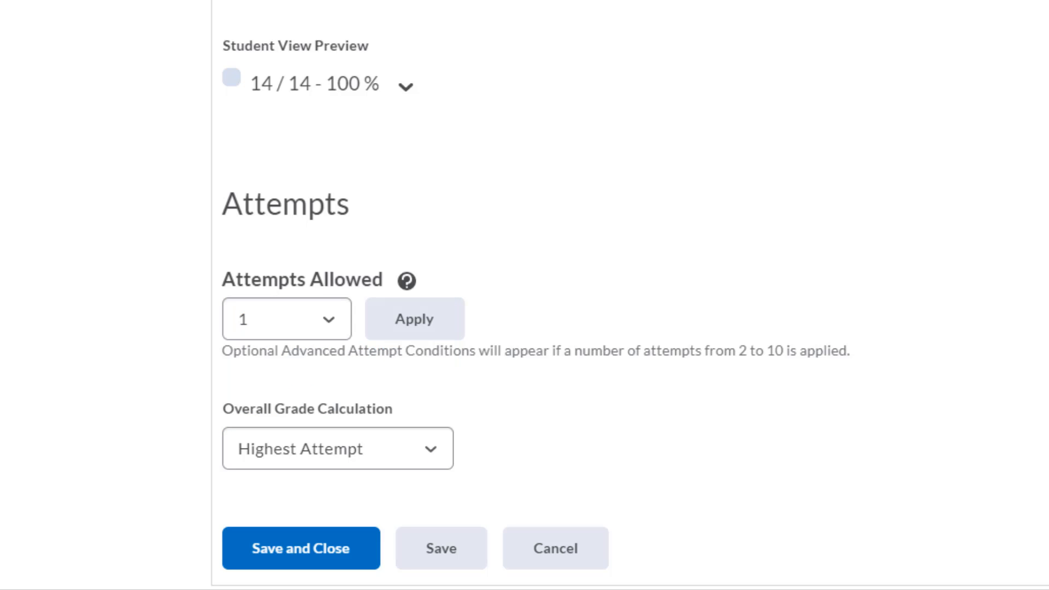
Review the Week 2 Quiz's submission views and reports setup, and save and close the quiz
scroll(1017, 9, "up", 5)
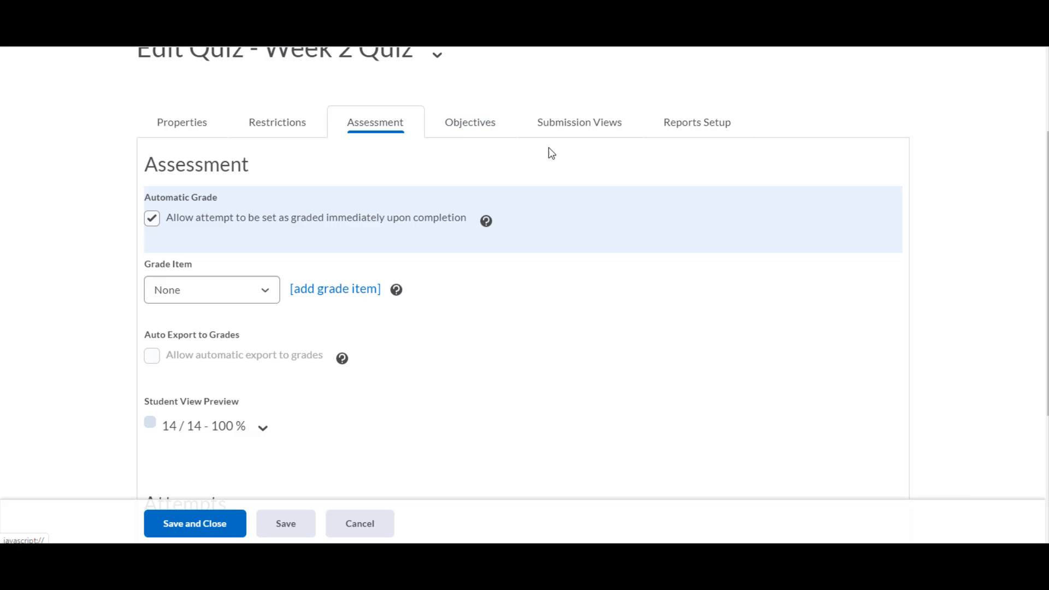
left_click(583, 134)
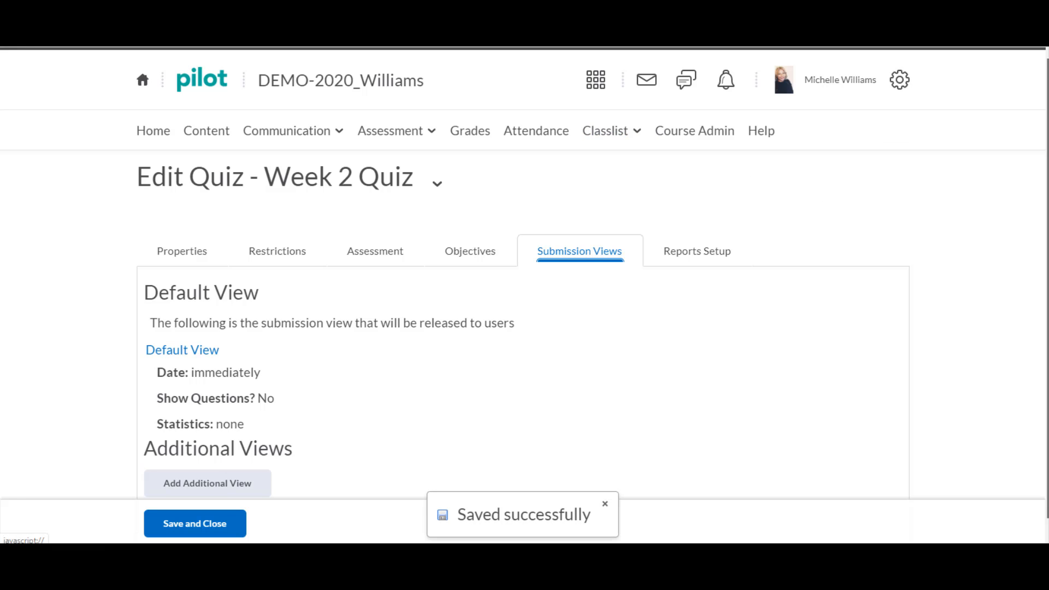
left_click_drag(1047, 213, 1047, 231)
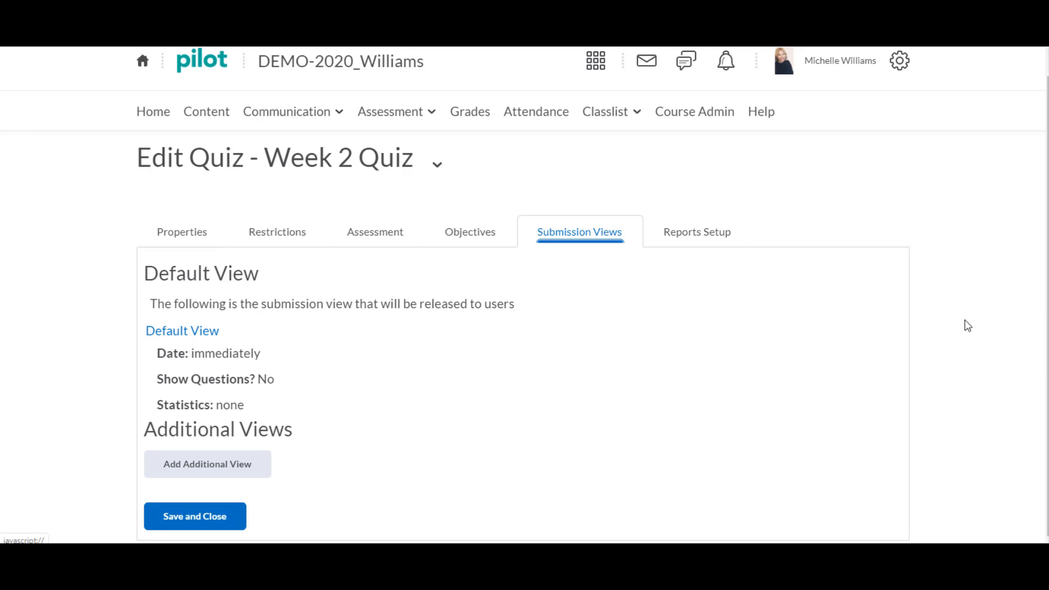
left_click(729, 240)
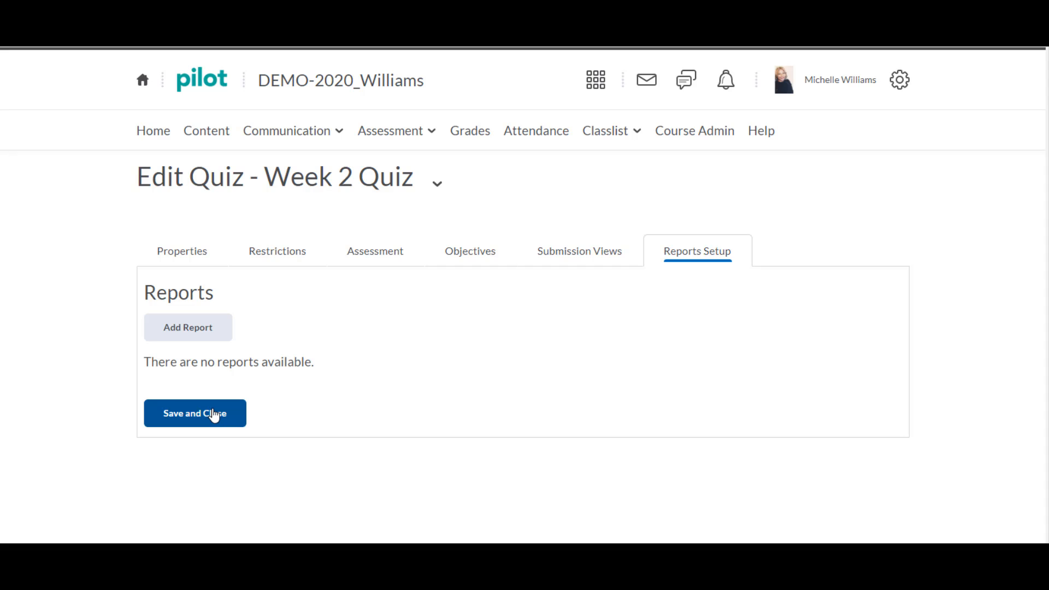
left_click(213, 414)
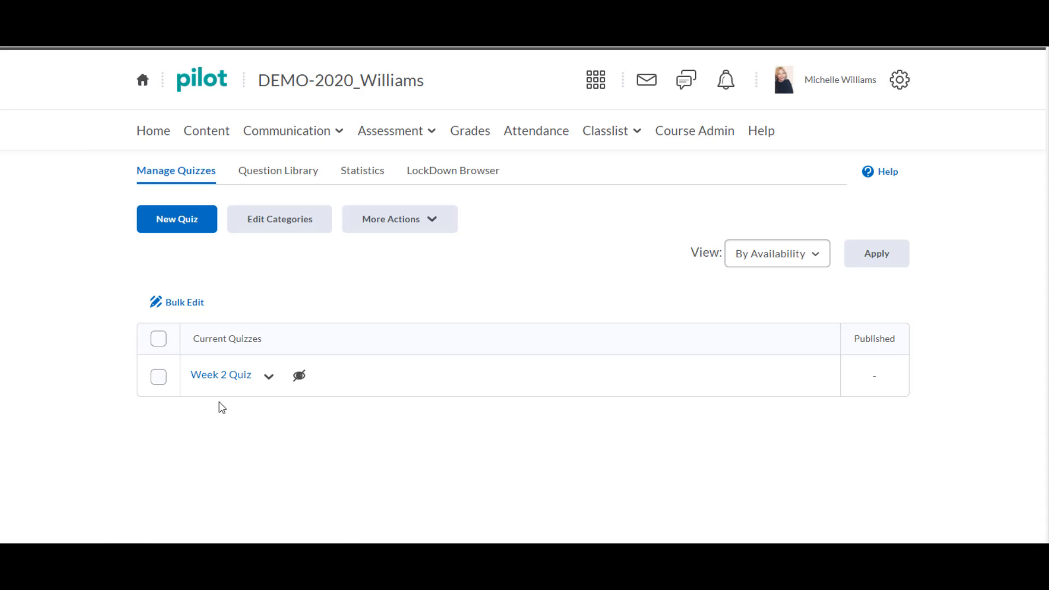